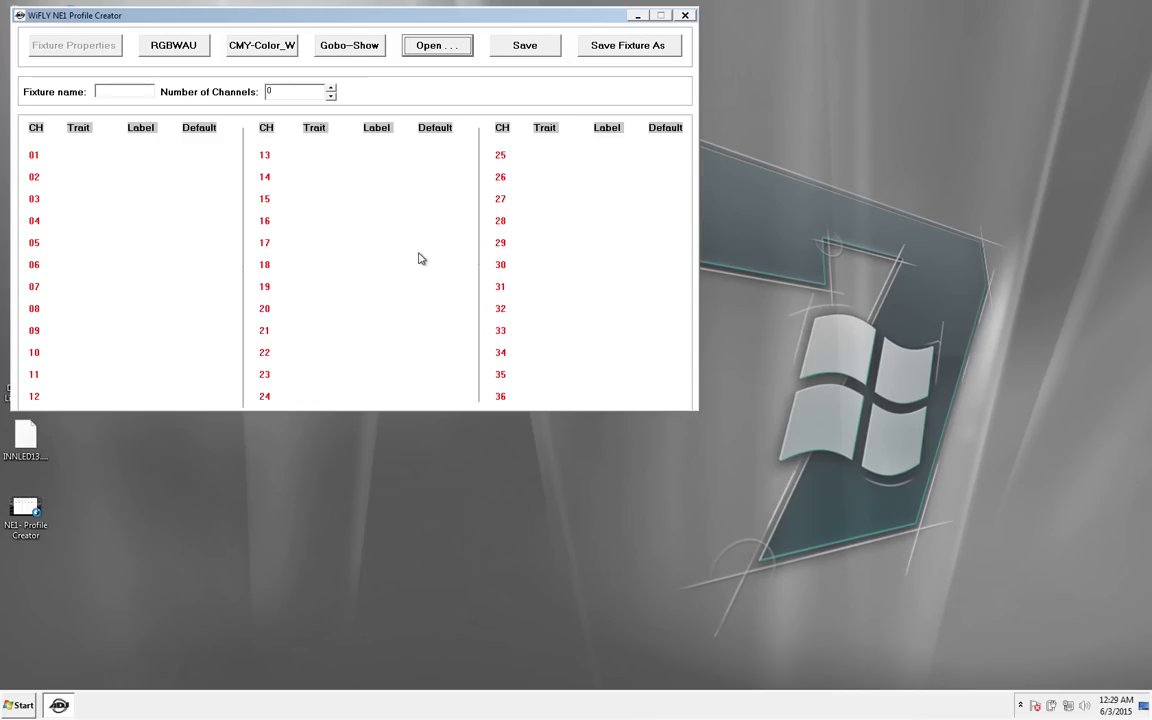
Name the fixture FOGJETT5 and set Number of Channels to 5.
{"action": "left_click", "coordinate": [128, 86]}
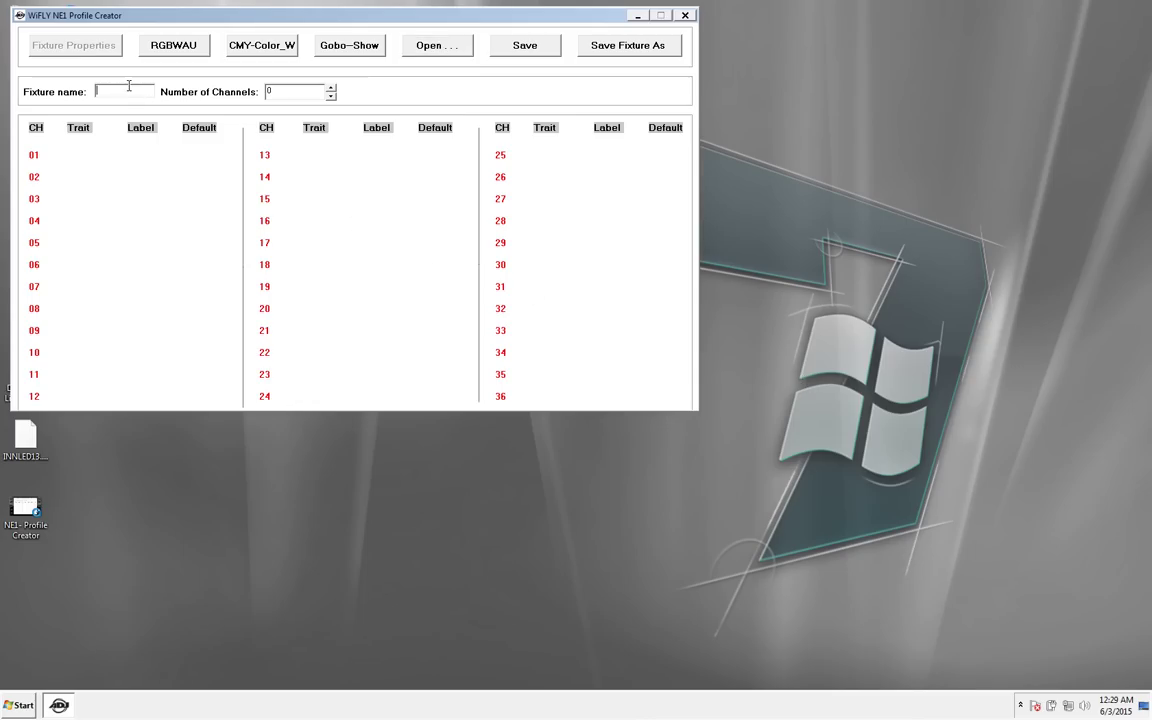
{"action": "type", "text": "FOG"}
{"action": "type", "text": "JETT5"}
{"action": "key", "text": "Tab"}
{"action": "type", "text": "5"}
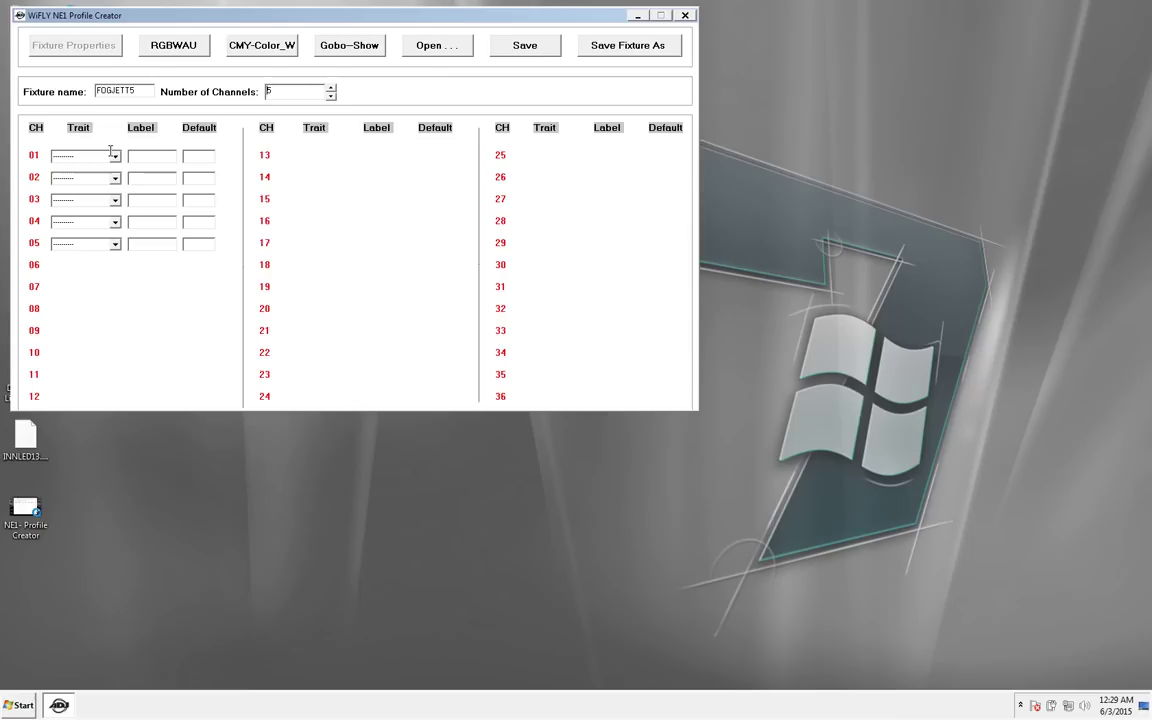
Set channel 01's trait to Gobo and label it Fog.
{"action": "left_click", "coordinate": [107, 155]}
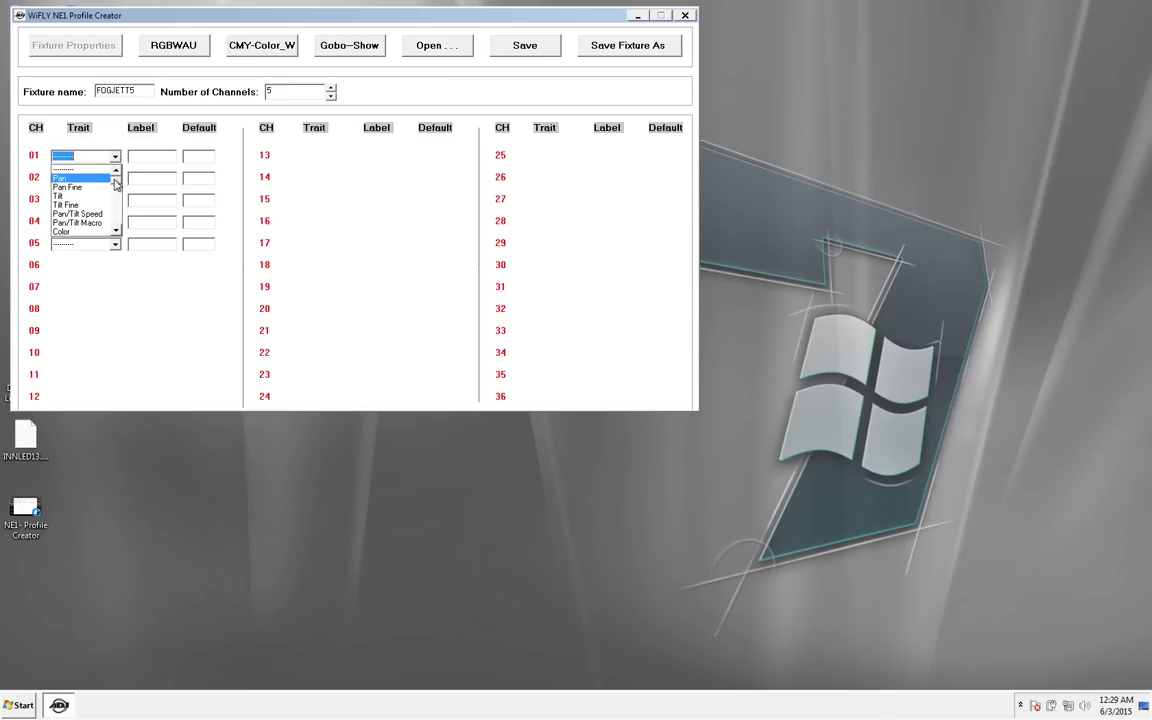
{"action": "left_click_drag", "start_coordinate": [115, 183], "coordinate": [115, 242]}
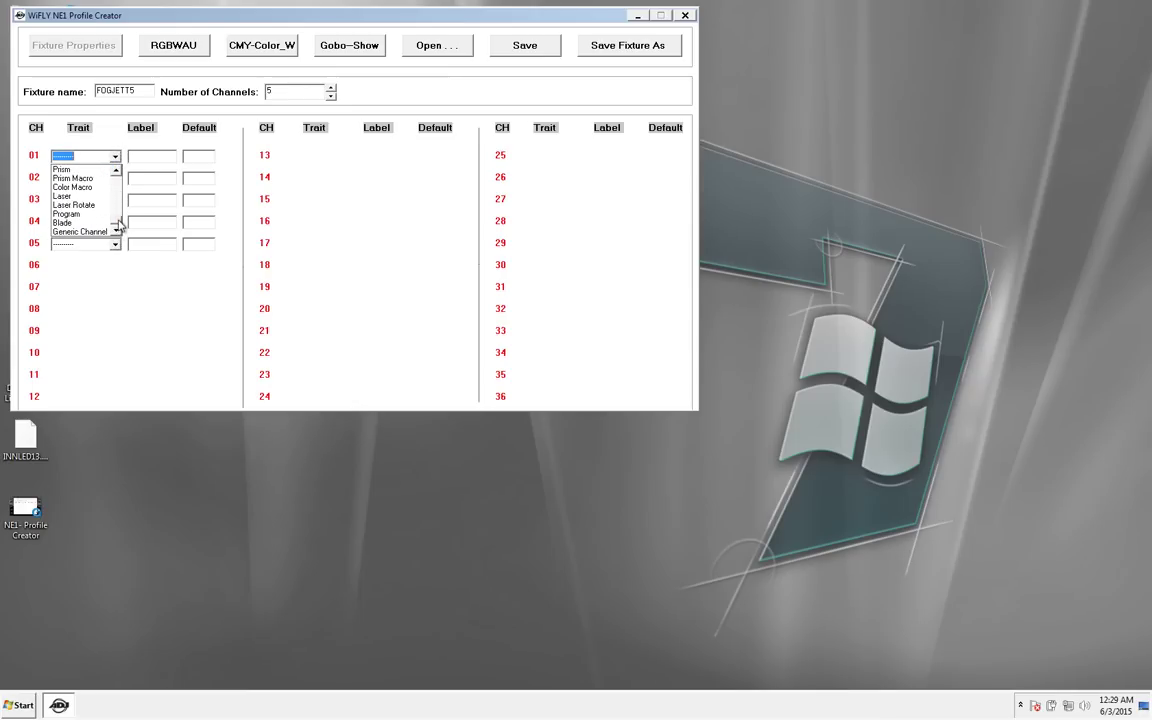
{"action": "left_click_drag", "start_coordinate": [113, 205], "coordinate": [133, 183]}
{"action": "scroll", "coordinate": [130, 185], "scroll_direction": "down", "scroll_amount": 3}
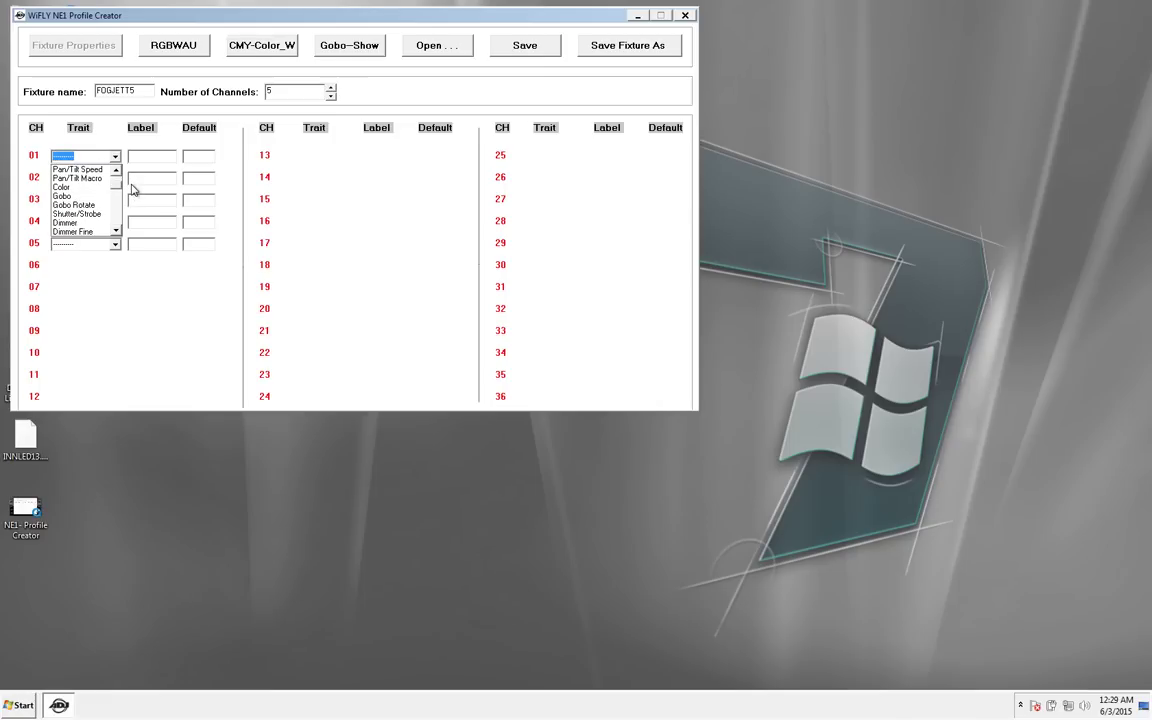
{"action": "left_click", "coordinate": [104, 179]}
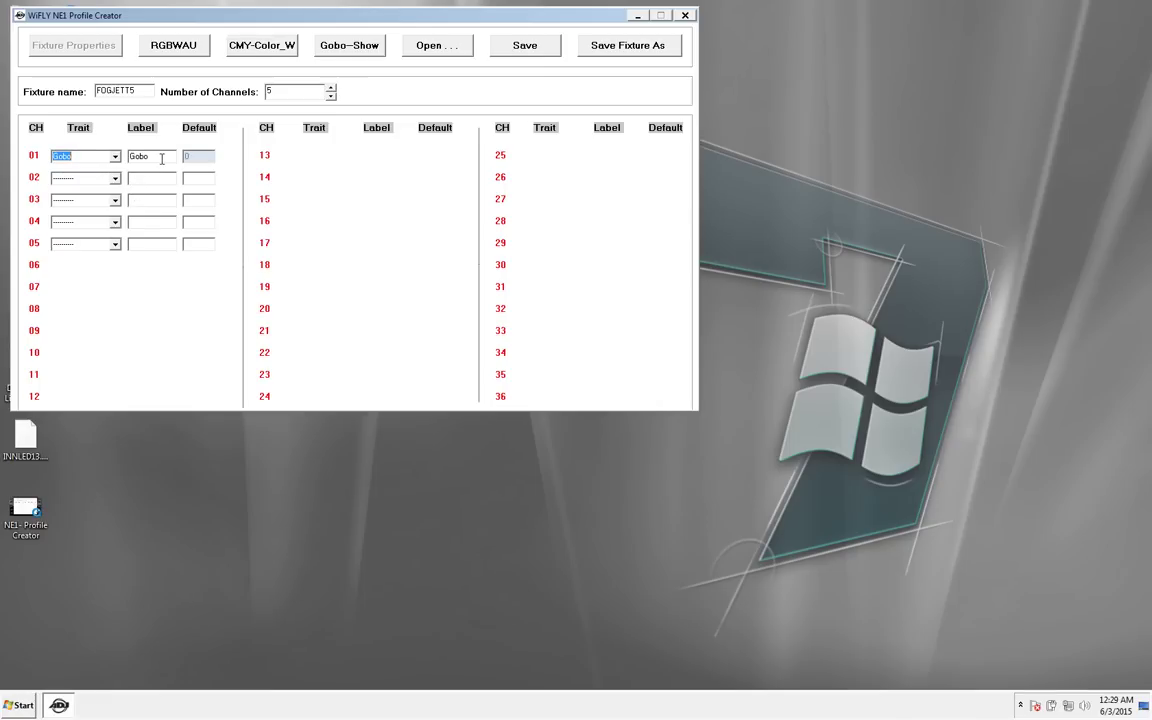
{"action": "type", "text": "Fog"}
{"action": "left_click", "coordinate": [189, 158]}
Set channel 02's trait to Red and channel 03's trait to Green.
{"action": "left_click", "coordinate": [115, 183]}
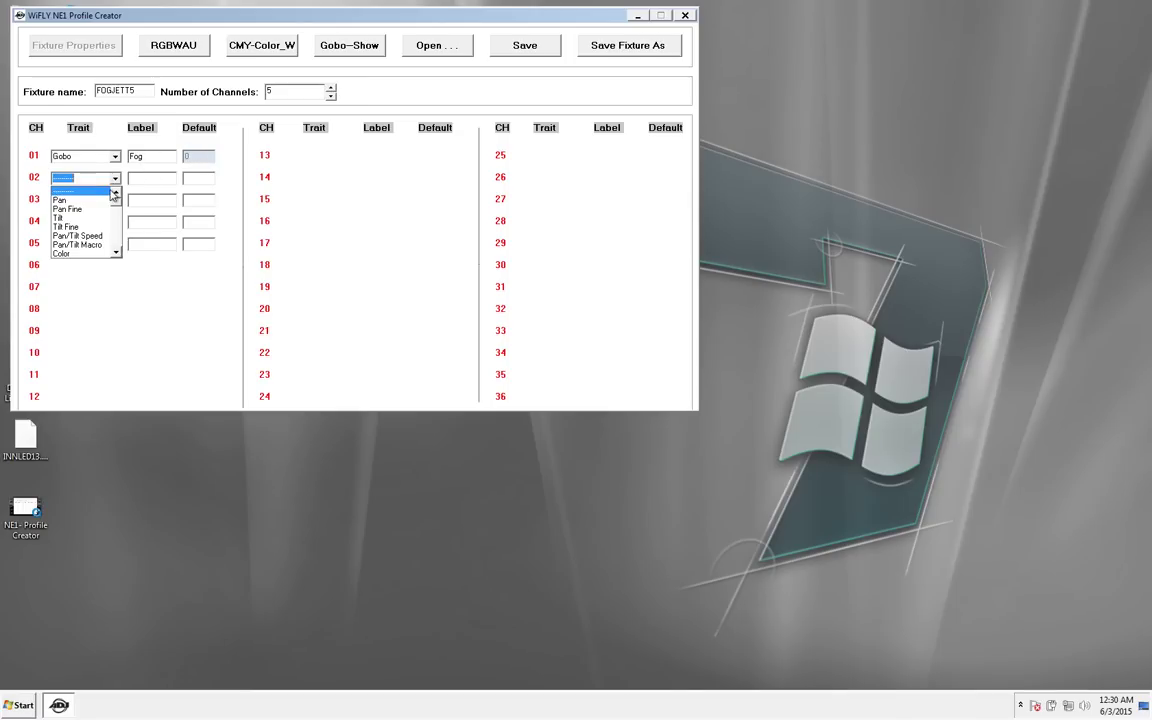
{"action": "left_click_drag", "start_coordinate": [116, 192], "coordinate": [118, 216]}
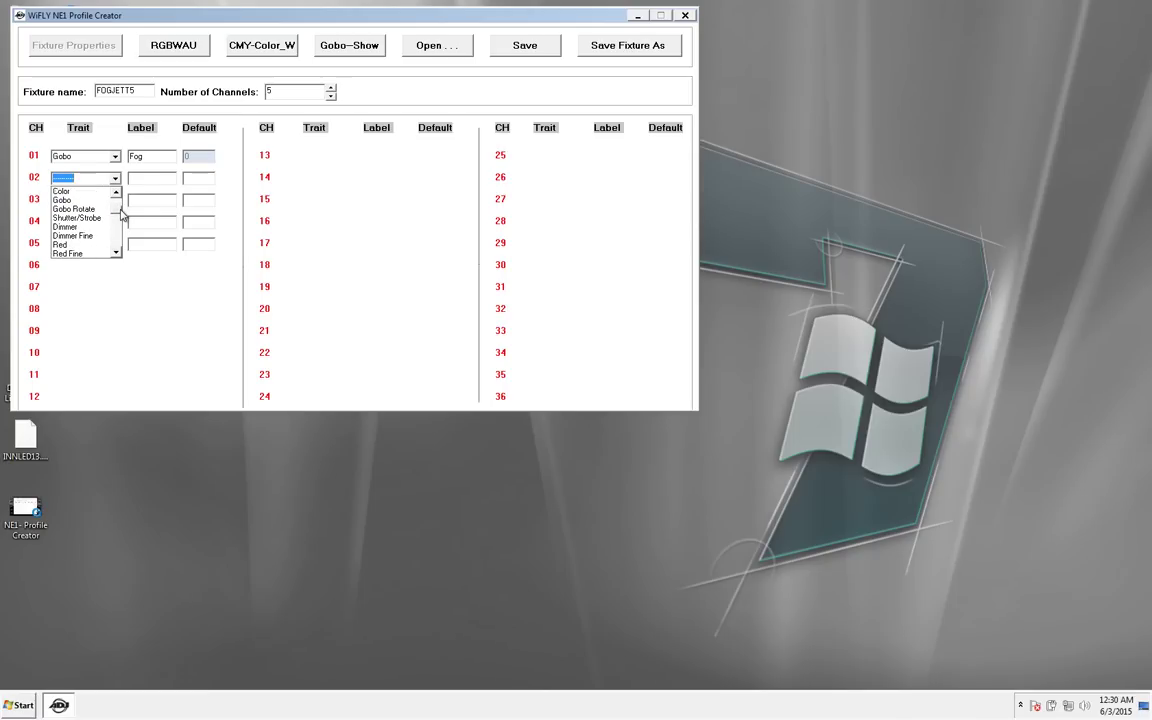
{"action": "left_click", "coordinate": [92, 213]}
{"action": "left_click", "coordinate": [114, 200]}
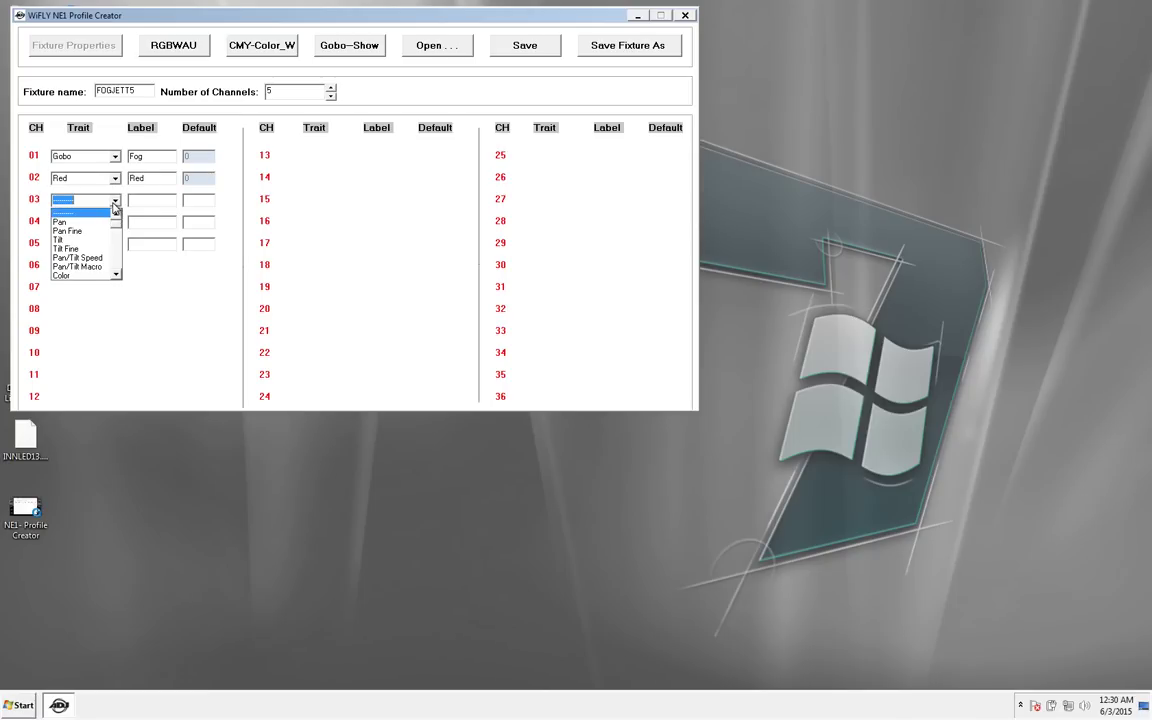
{"action": "left_click_drag", "start_coordinate": [115, 215], "coordinate": [115, 245]}
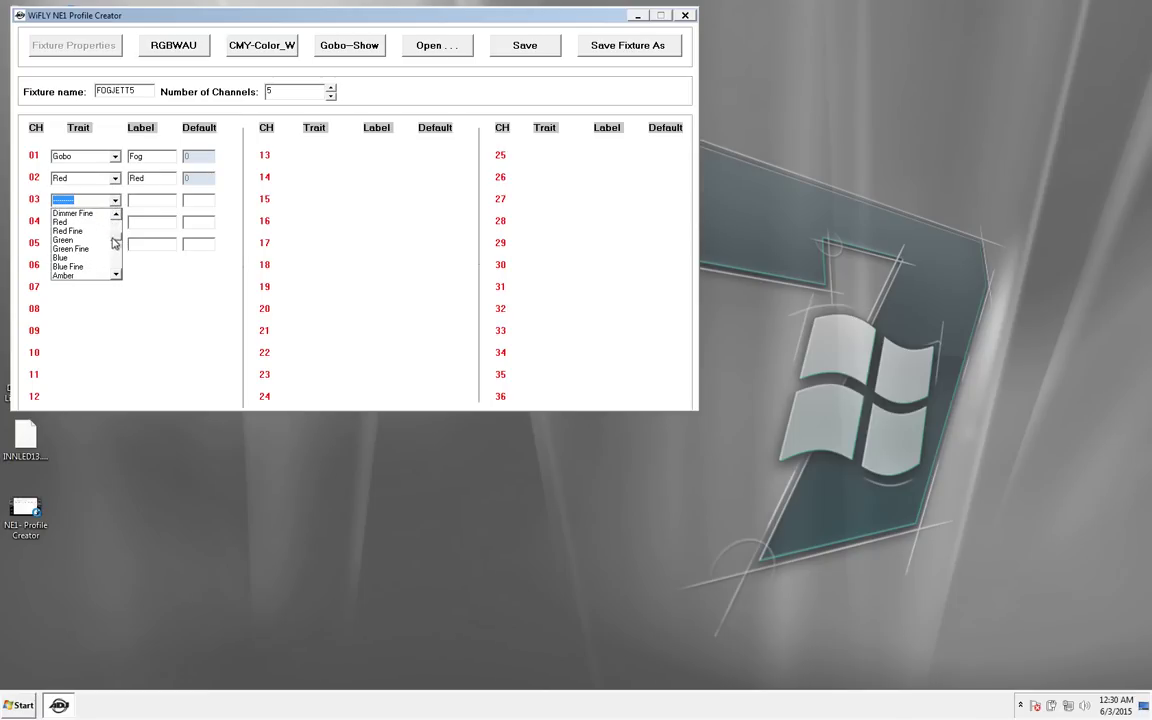
{"action": "left_click", "coordinate": [98, 219]}
Set channel 04's trait to Blue and channel 05's trait to Generic Channel.
{"action": "left_click", "coordinate": [115, 222]}
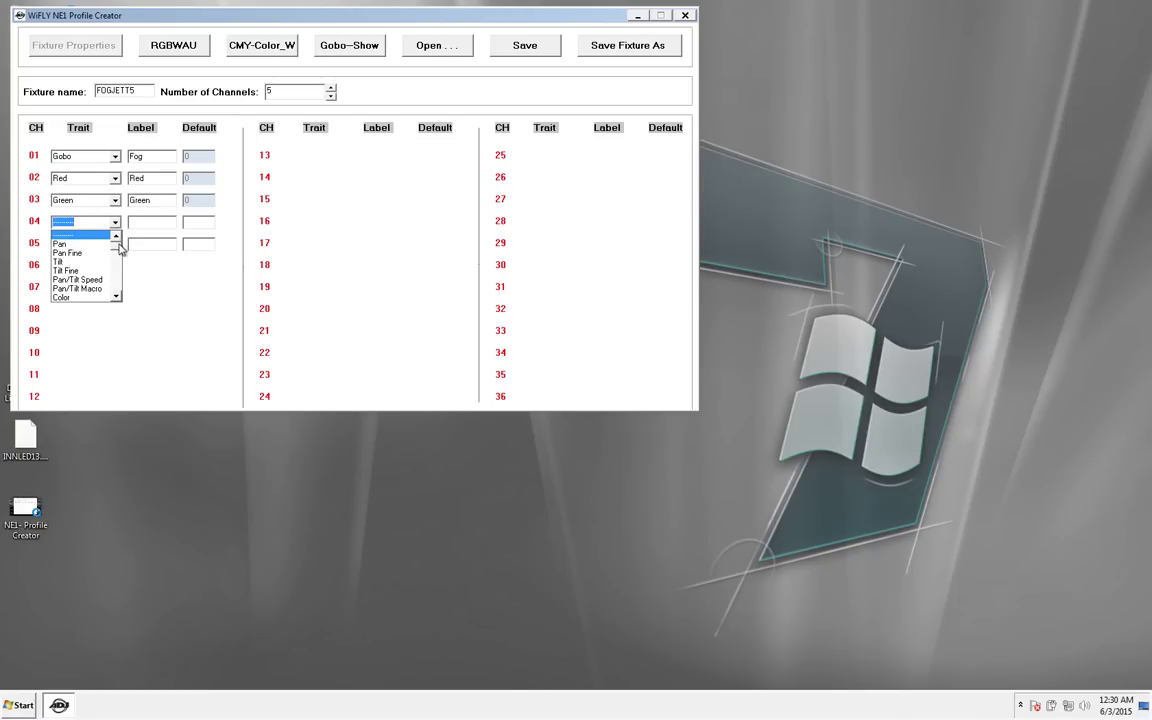
{"action": "left_click_drag", "start_coordinate": [119, 244], "coordinate": [118, 262]}
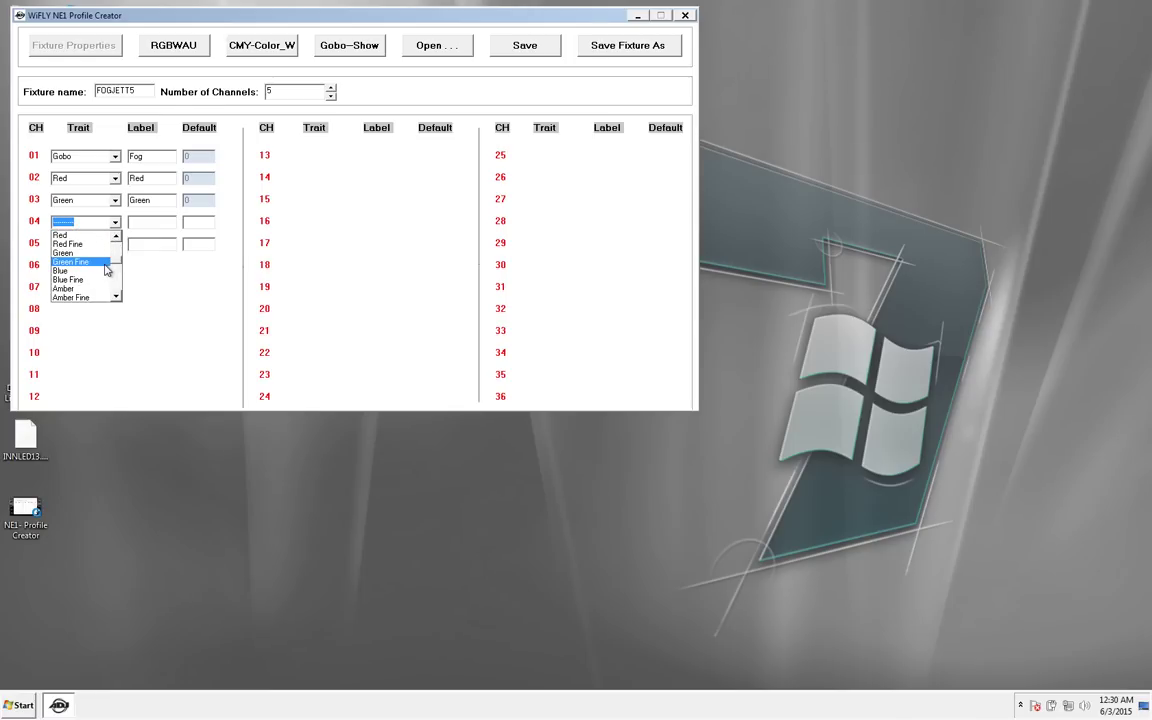
{"action": "left_click", "coordinate": [95, 274]}
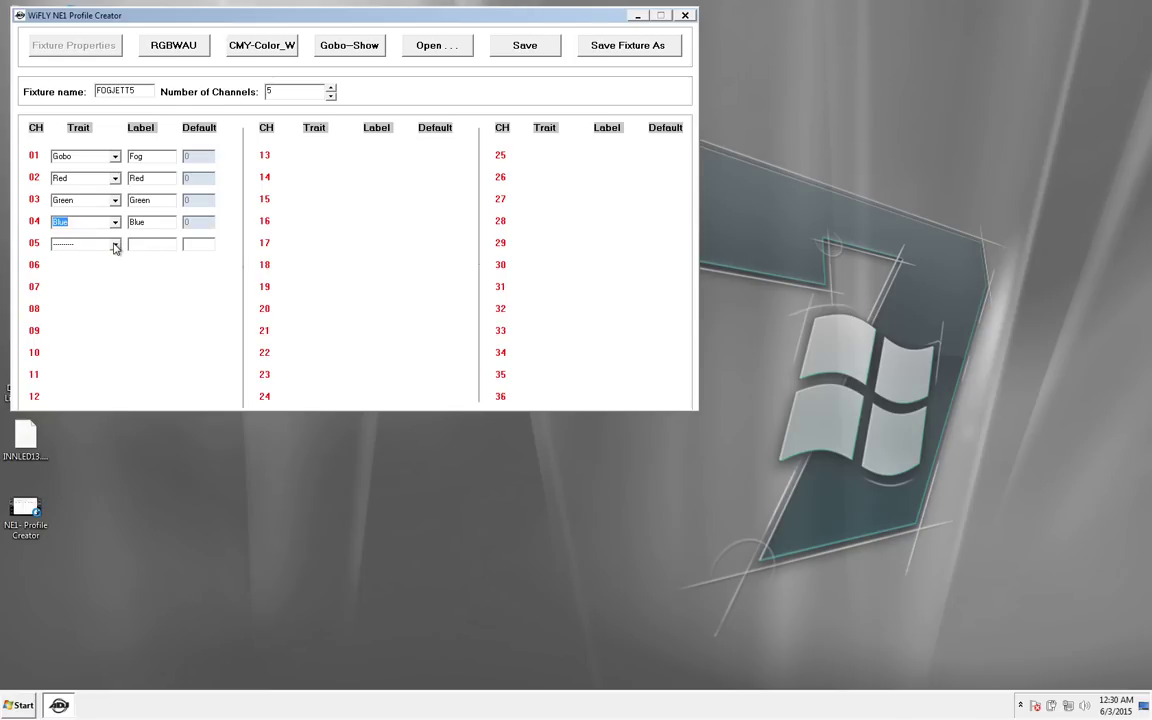
{"action": "left_click", "coordinate": [115, 245]}
{"action": "scroll", "coordinate": [108, 290], "scroll_direction": "down", "scroll_amount": 7}
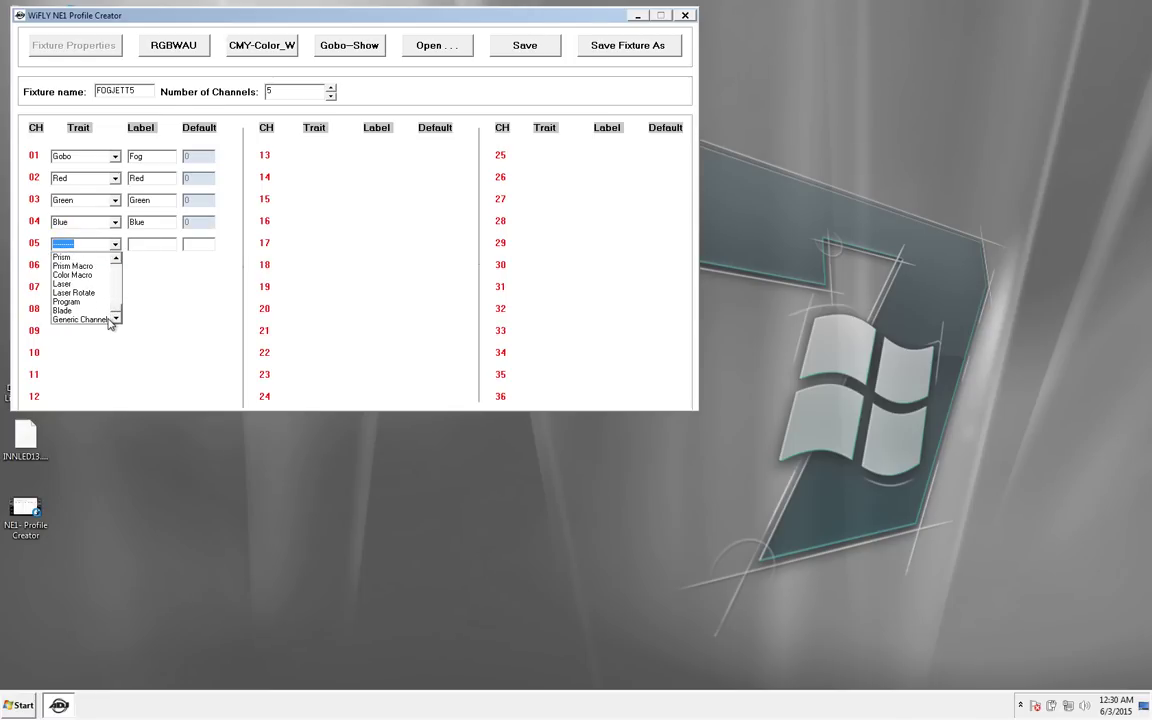
{"action": "left_click", "coordinate": [105, 320]}
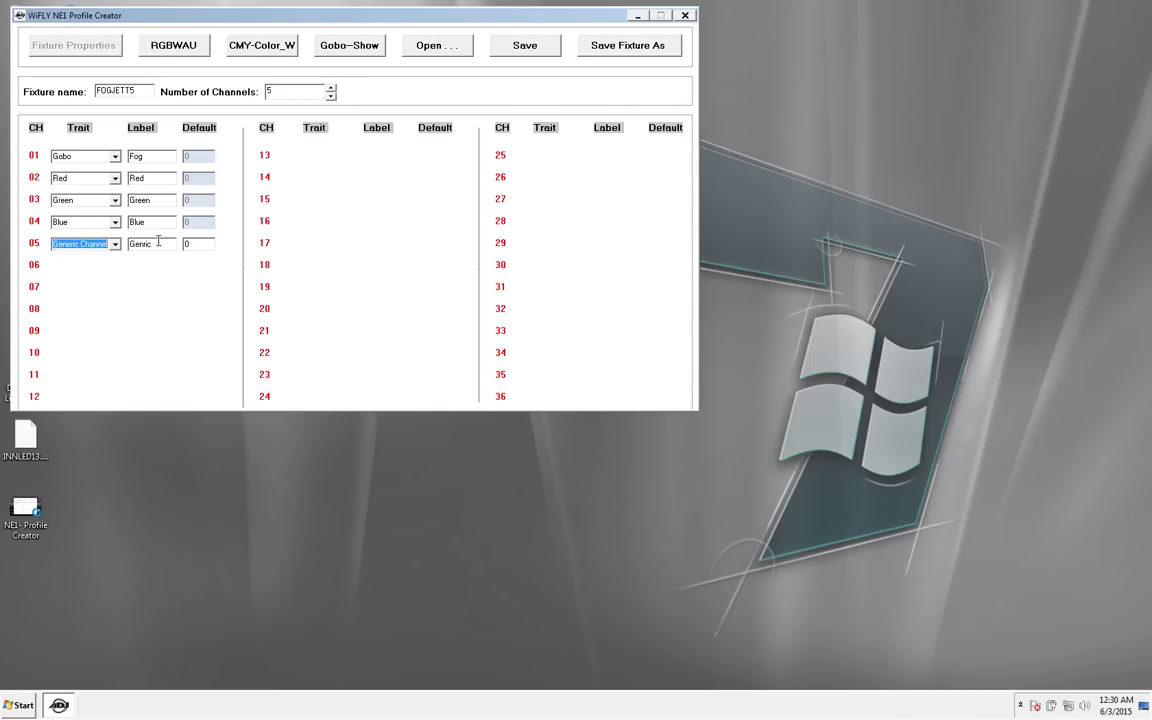
Relabel channel 05 as Amber and give it a default value of 255.
{"action": "left_click_drag", "start_coordinate": [152, 244], "coordinate": [123, 245]}
{"action": "type", "text": "Amber"}
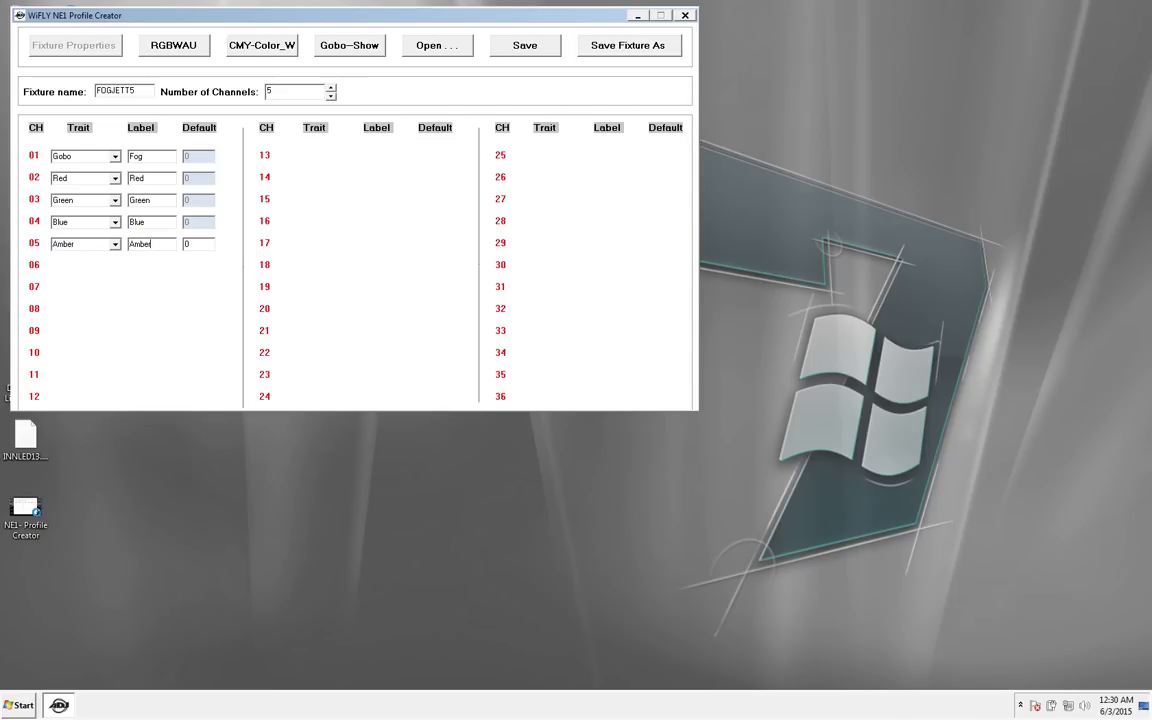
{"action": "double_click", "coordinate": [188, 244]}
{"action": "type", "text": "255"}
{"action": "left_click", "coordinate": [315, 40]}
Enter 100 and 255 in CH1's Gobo1 slots, then check them and return to Fixture Properties.
{"action": "left_click", "coordinate": [150, 117]}
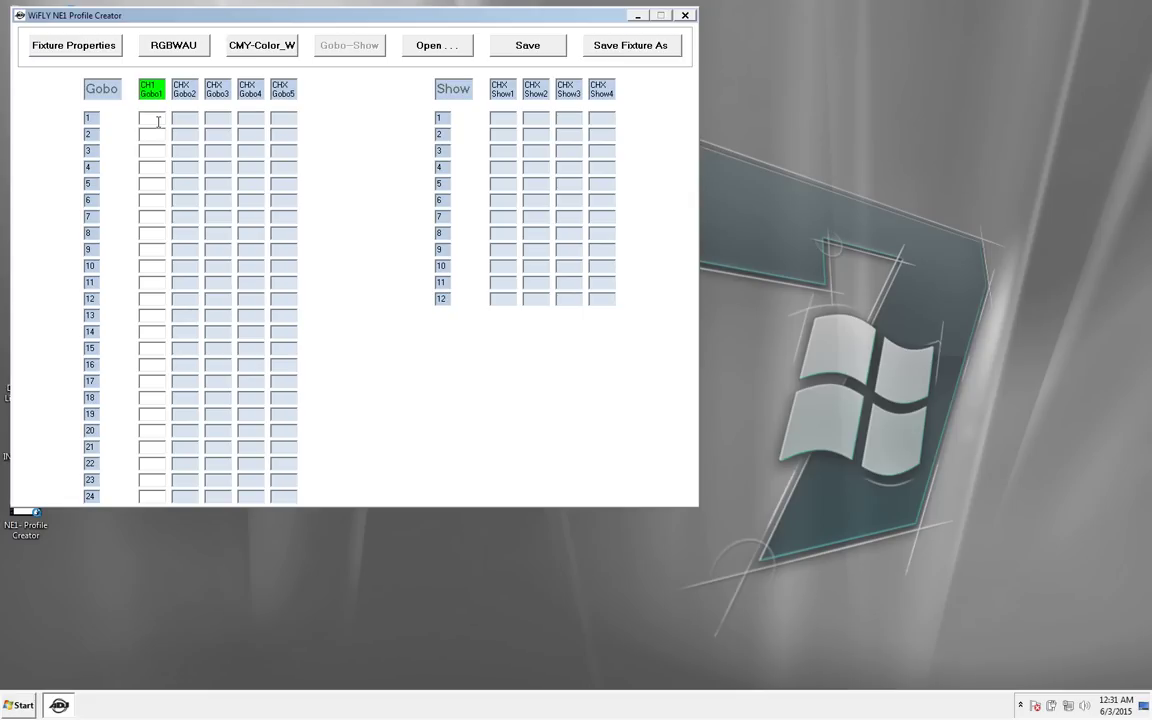
{"action": "type", "text": "100"}
{"action": "type", "text": "255"}
{"action": "left_click", "coordinate": [93, 52]}
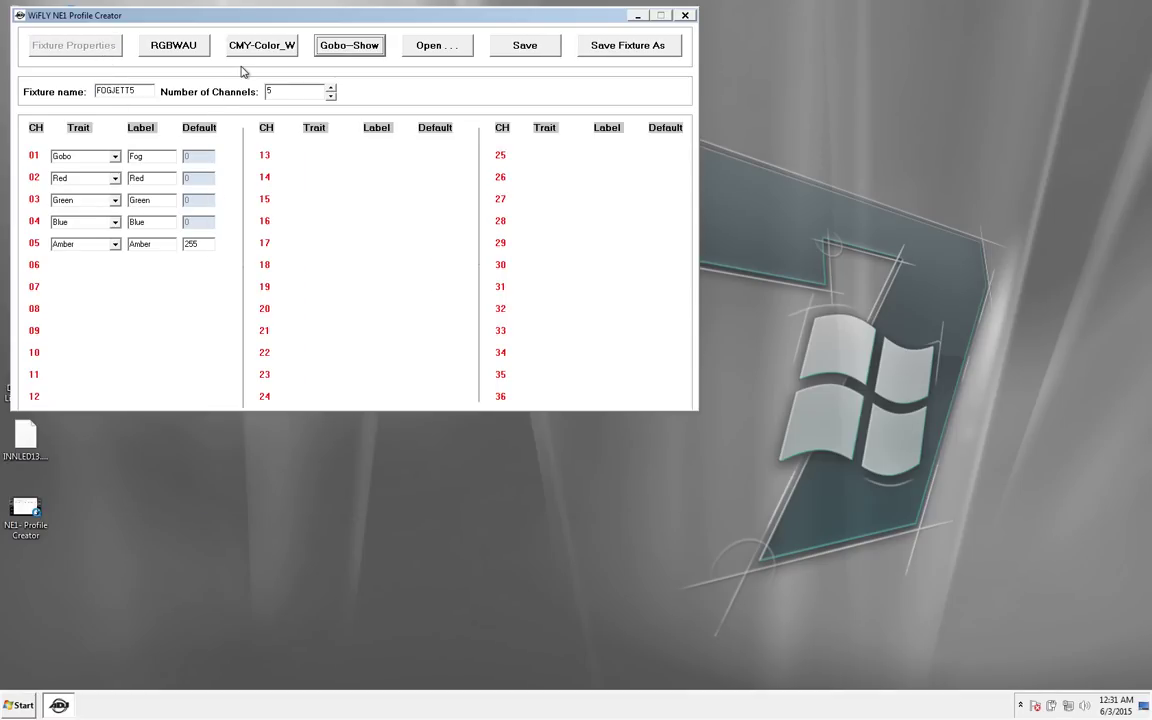
{"action": "left_click", "coordinate": [316, 50]}
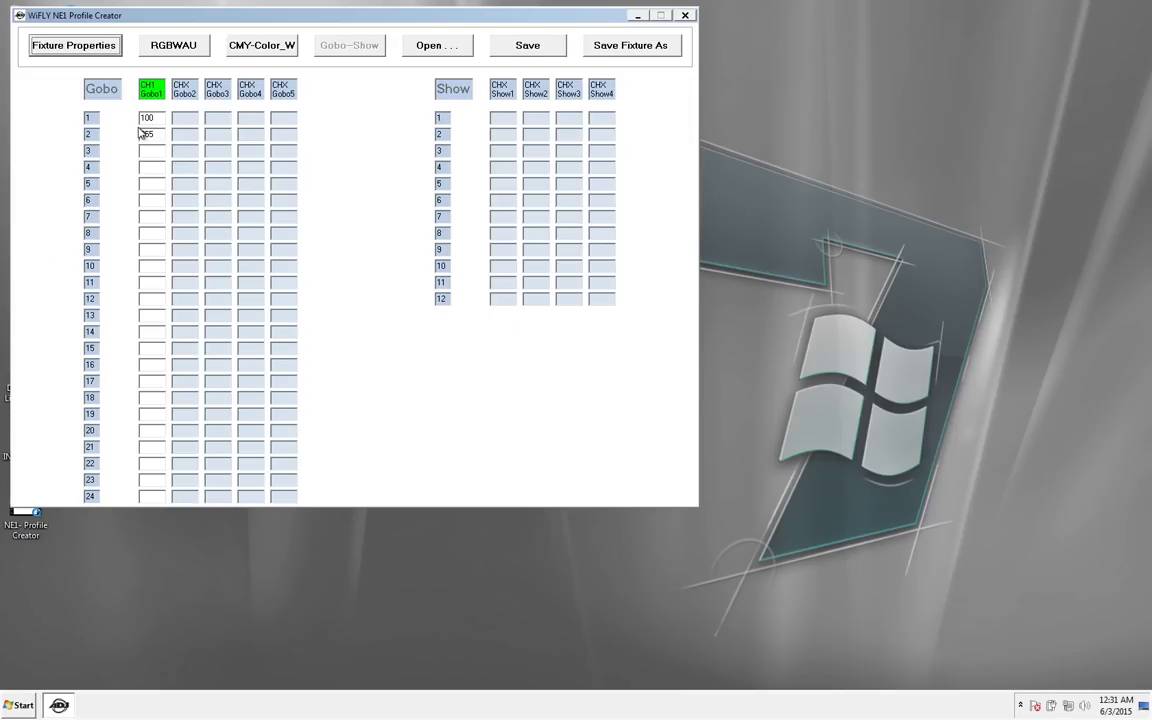
{"action": "left_click", "coordinate": [85, 55]}
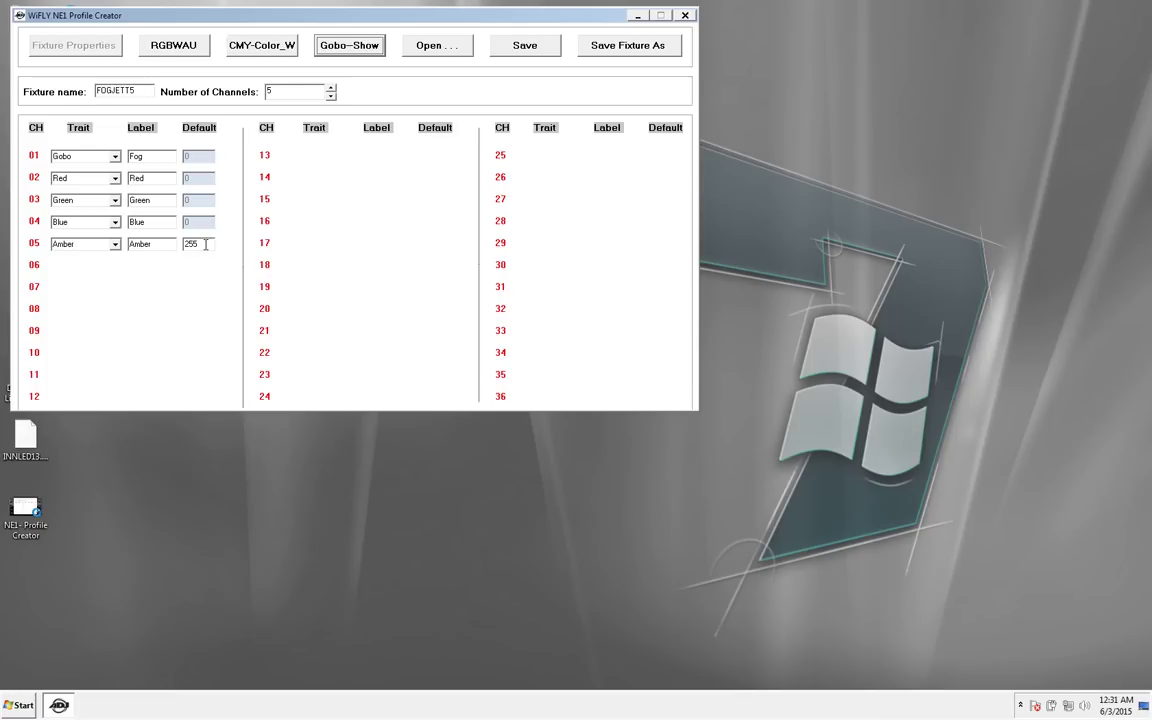
Change channel 05's default to 200, and relabel channel 02 Red with default 100.
{"action": "left_click_drag", "start_coordinate": [205, 244], "coordinate": [164, 240]}
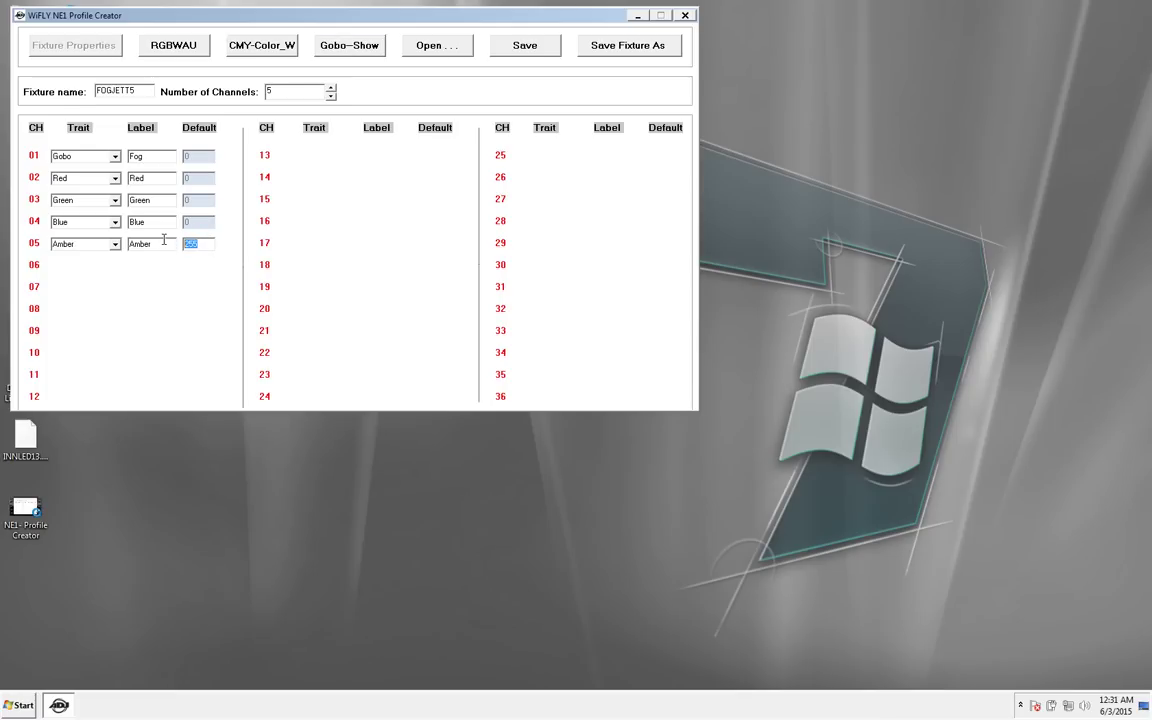
{"action": "type", "text": "200"}
{"action": "left_click", "coordinate": [116, 180]}
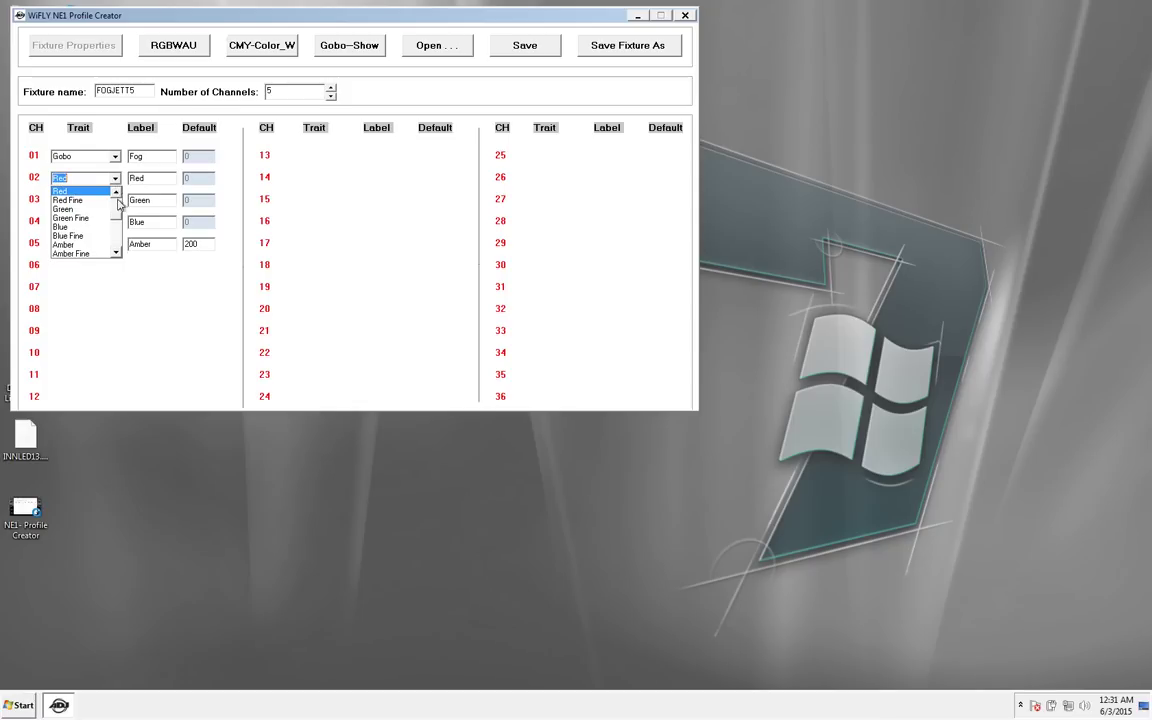
{"action": "left_click_drag", "start_coordinate": [114, 200], "coordinate": [117, 250]}
{"action": "left_click", "coordinate": [100, 254]}
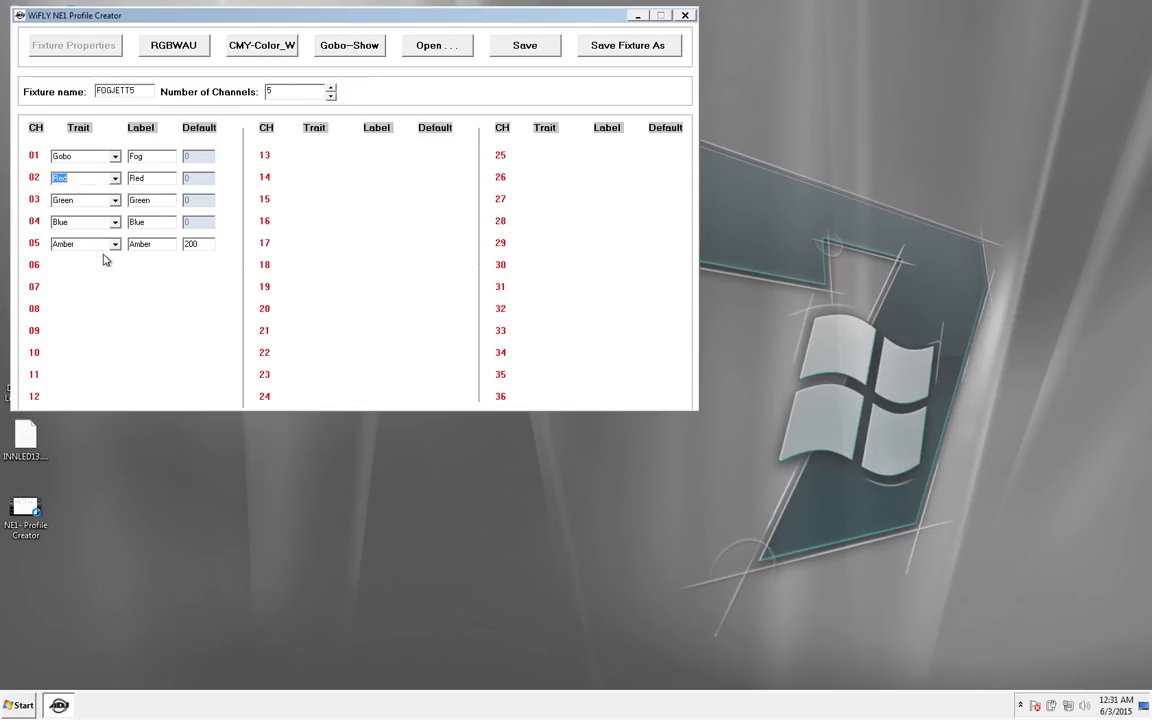
{"action": "key", "text": "Tab"}
{"action": "type", "text": "43"}
{"action": "key", "text": "BackSpace"}
{"action": "key", "text": "BackSpace"}
{"action": "type", "text": "Red"}
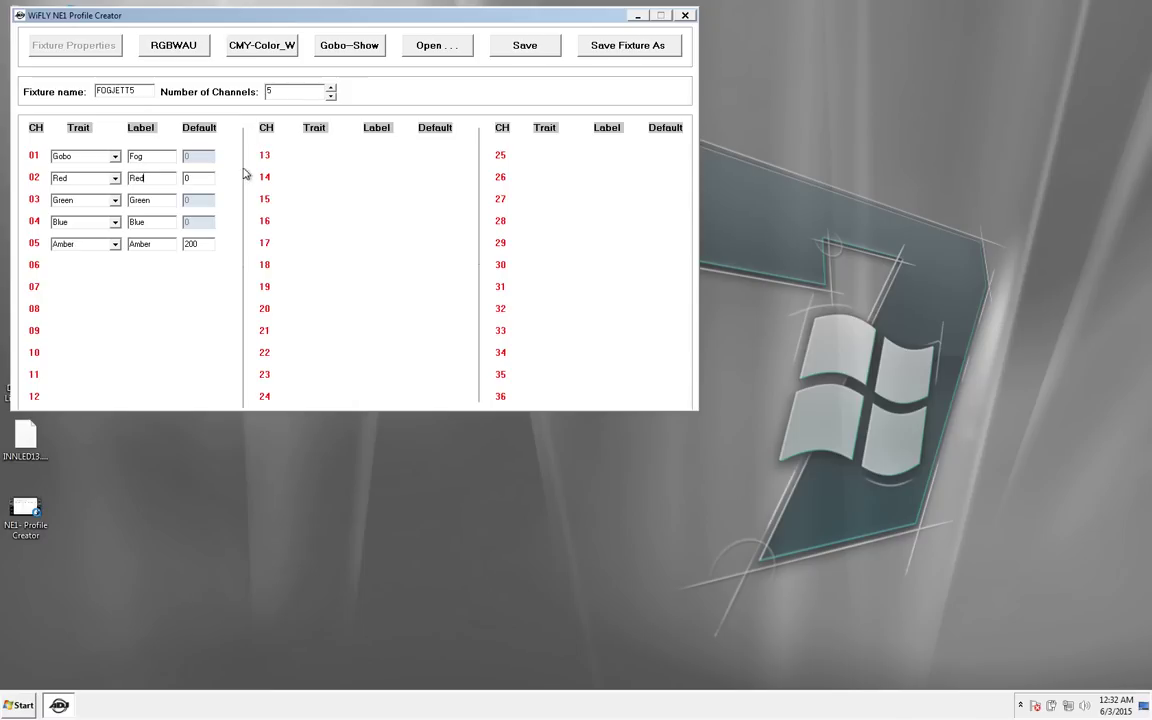
{"action": "key", "text": "Tab"}
{"action": "type", "text": "100"}
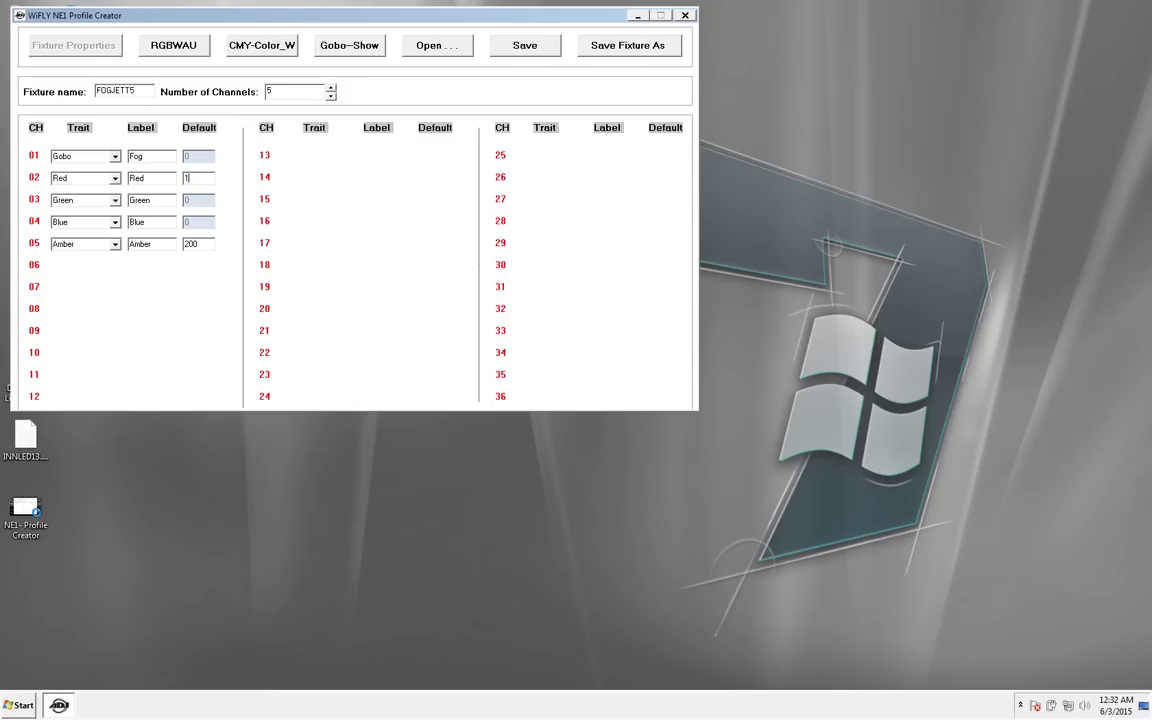